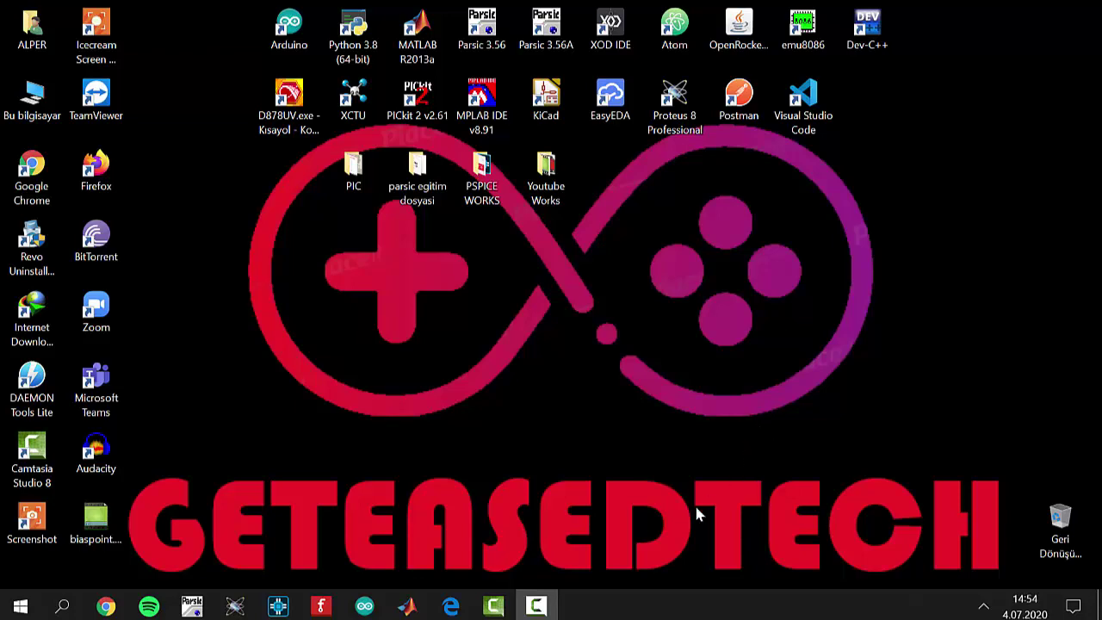
- Switch to the OrCAD Capture window showing the dcsweep5 schematic
left_click(278, 606)
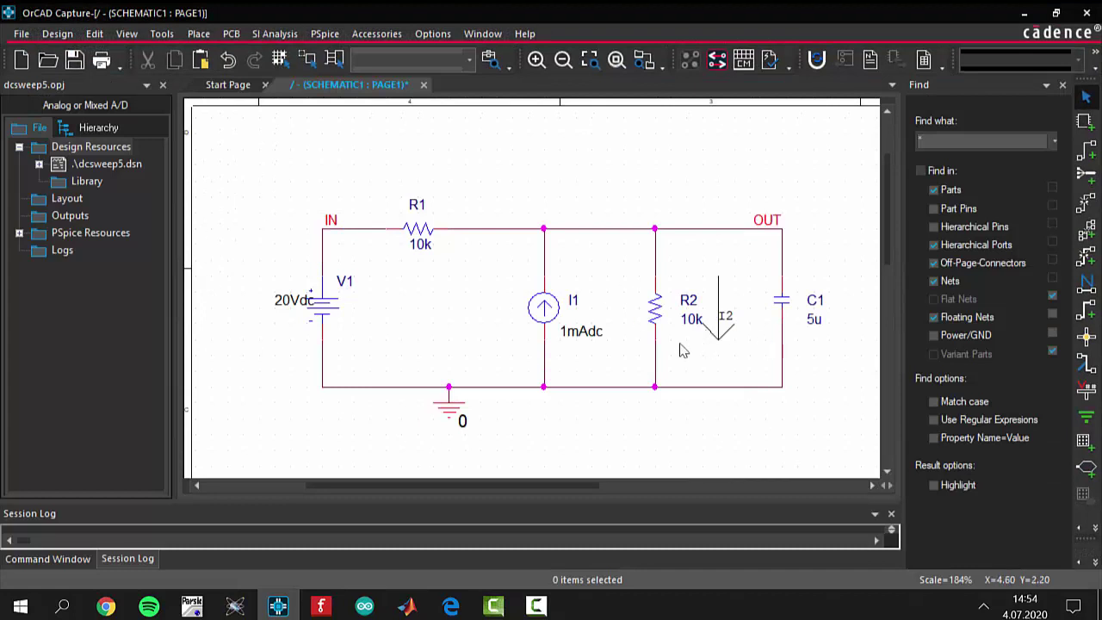
left_click(331, 223)
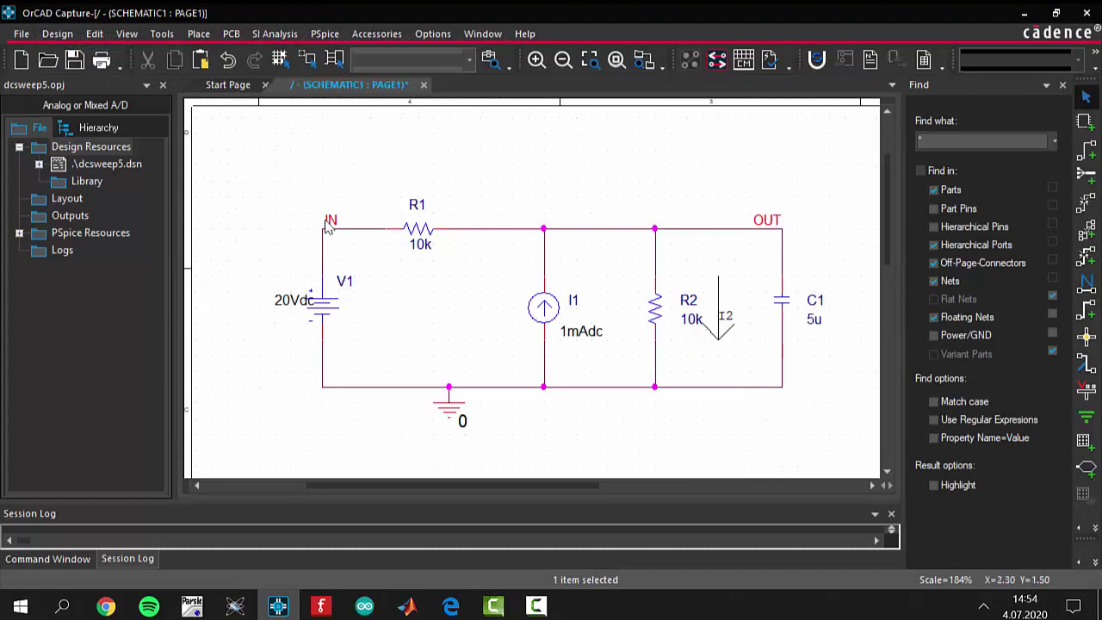
left_click(778, 231)
left_click(498, 168)
key("n")
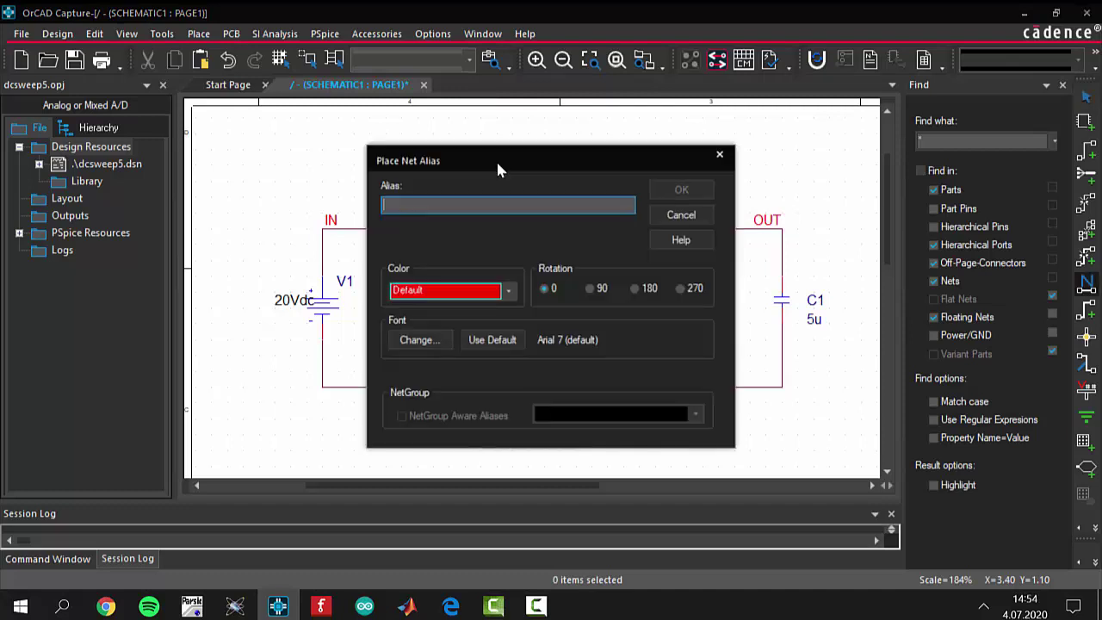
left_click(720, 156)
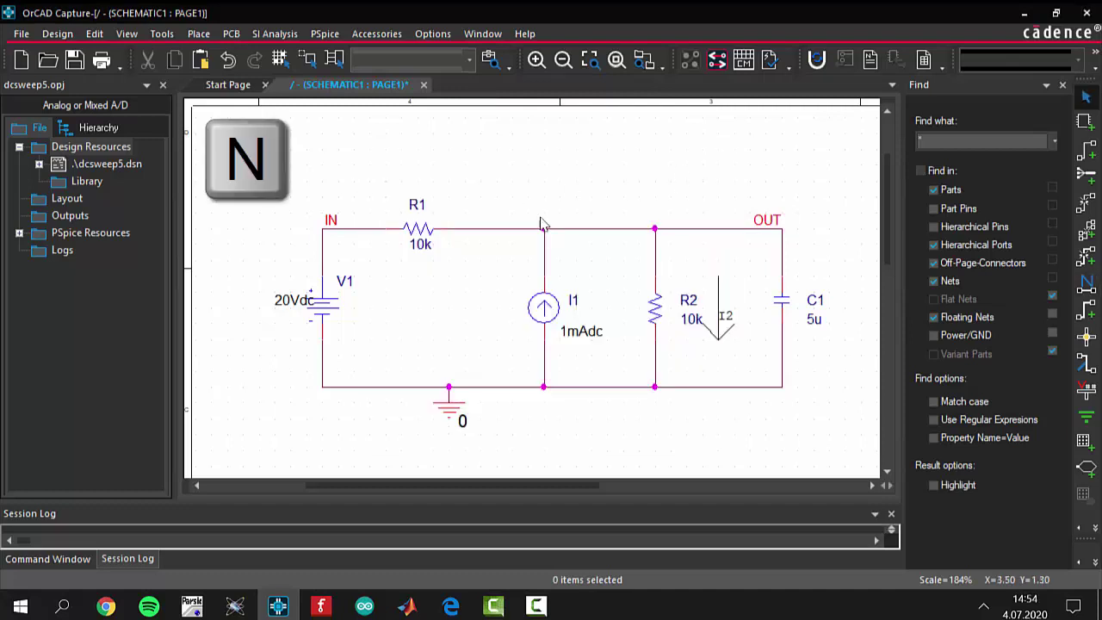
mouse_move(699, 260)
left_mouse_down()
mouse_move(748, 355)
mouse_move(783, 376)
left_mouse_up()
left_click(815, 425)
left_click(1086, 561)
left_click(952, 376)
left_click(514, 165)
left_click(637, 178)
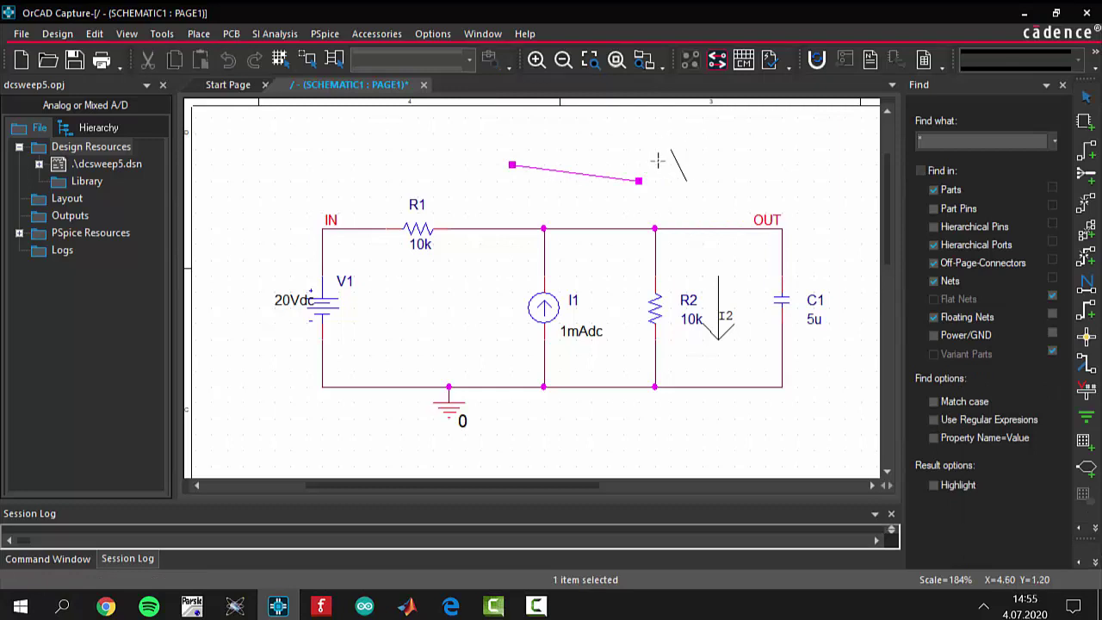
key("Escape")
left_click_drag(482, 150, 725, 207)
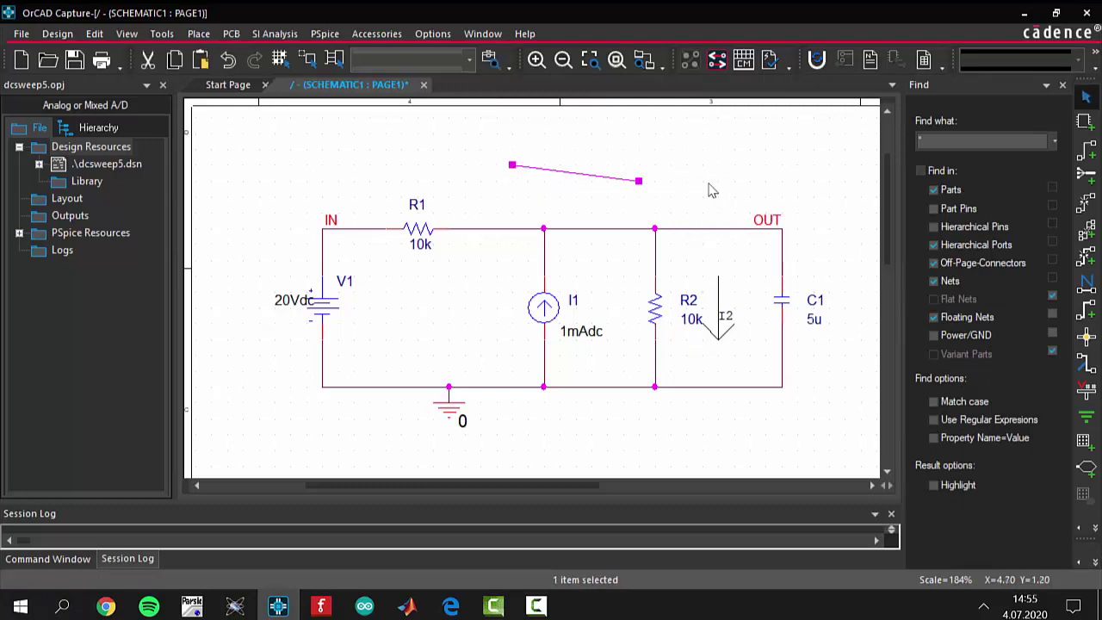
key("Delete")
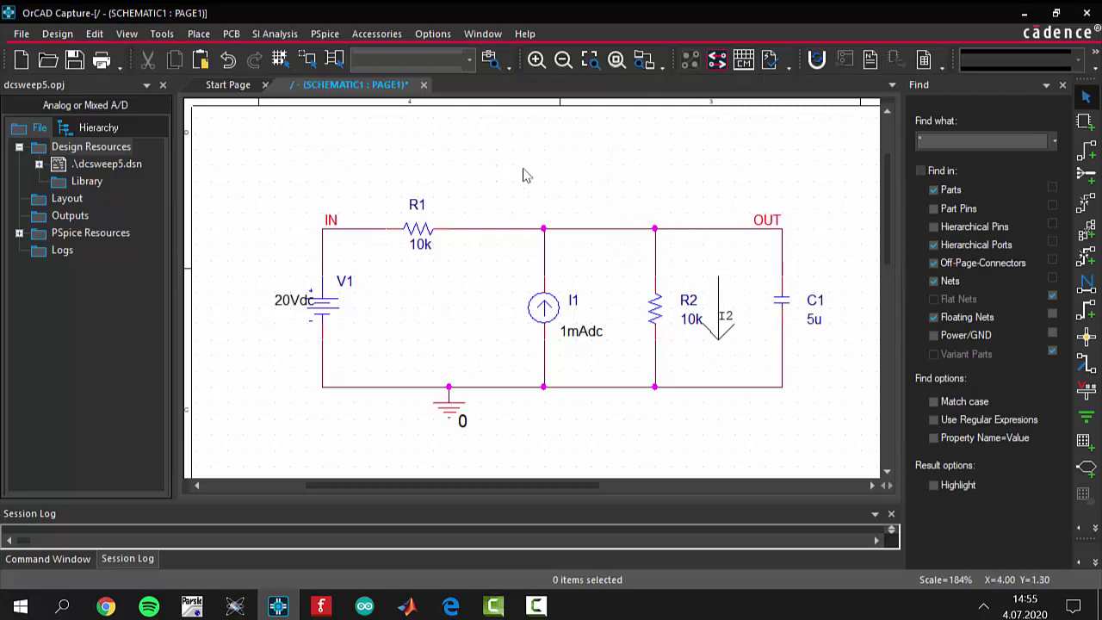
key("t")
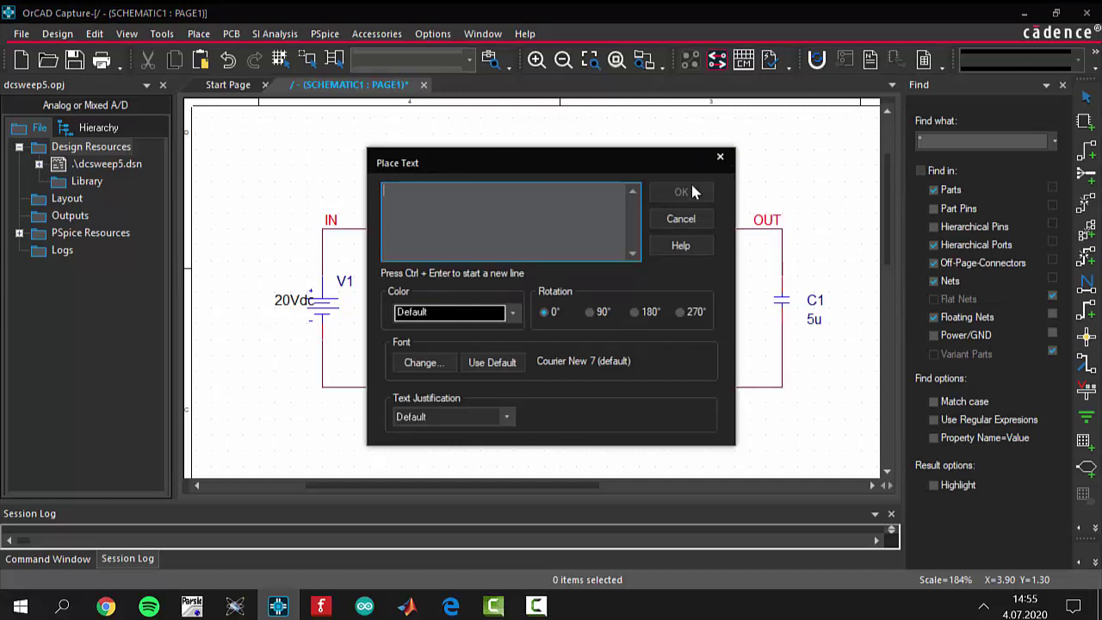
- Dismiss the Place Text dialog without adding text and select the whole circuit
left_click(720, 161)
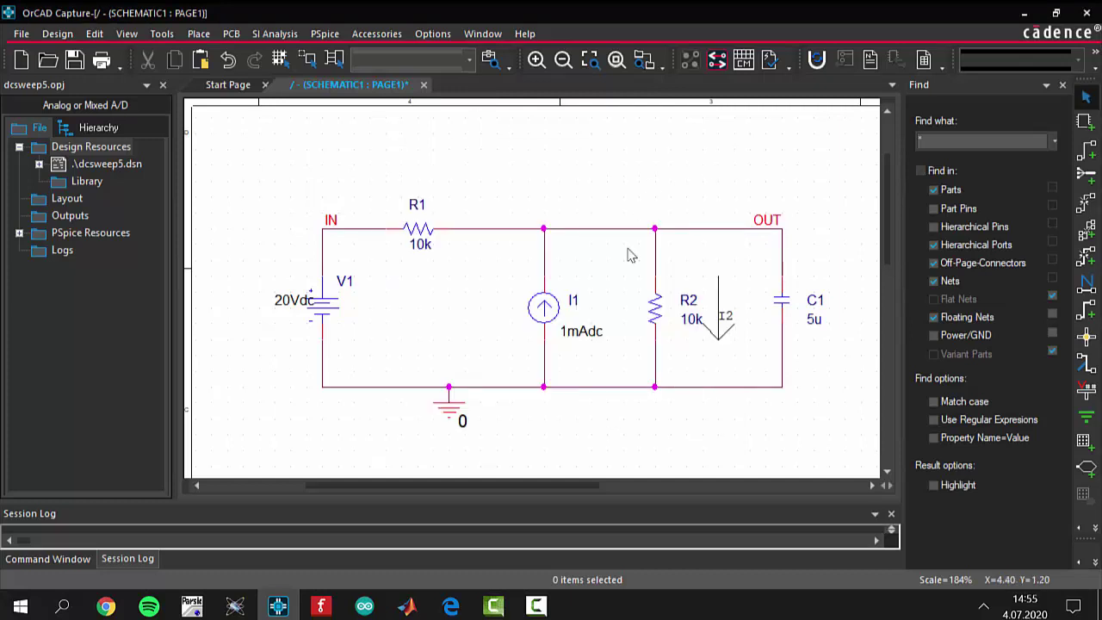
left_click_drag(227, 165, 339, 199)
left_click(322, 36)
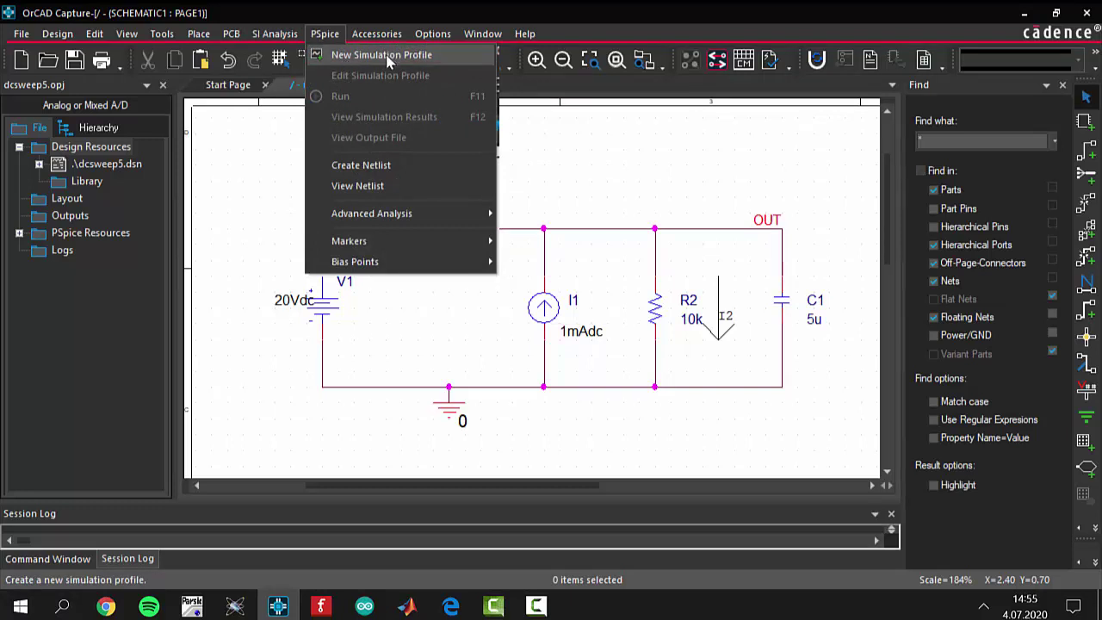
- Create a new simulation profile named dcsweep5 using the PSpice A/D suite
left_click(352, 58)
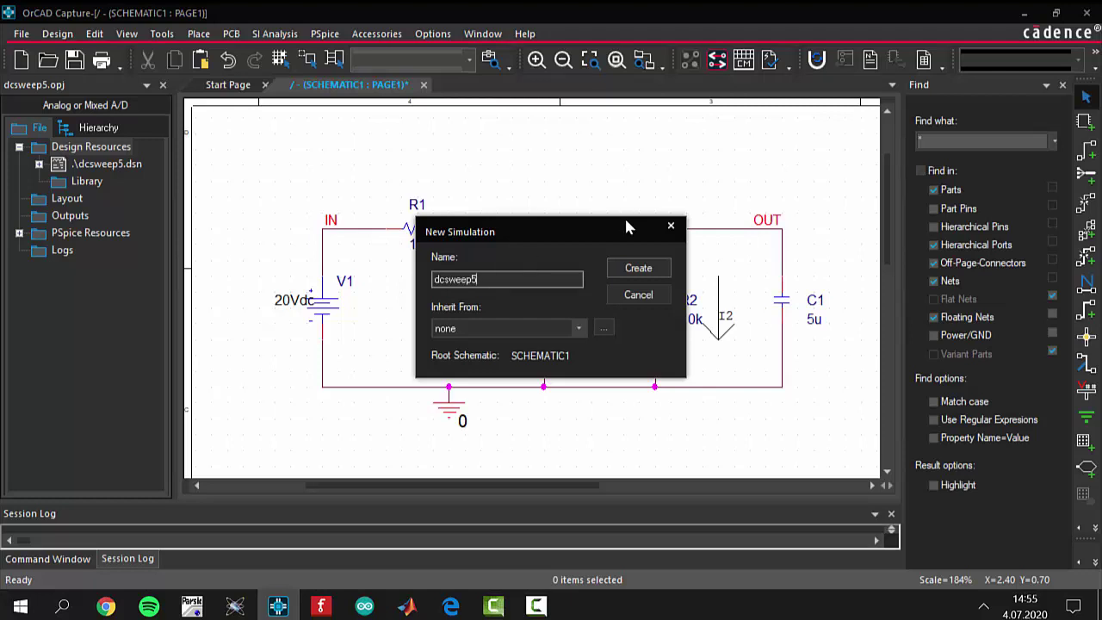
left_click(638, 268)
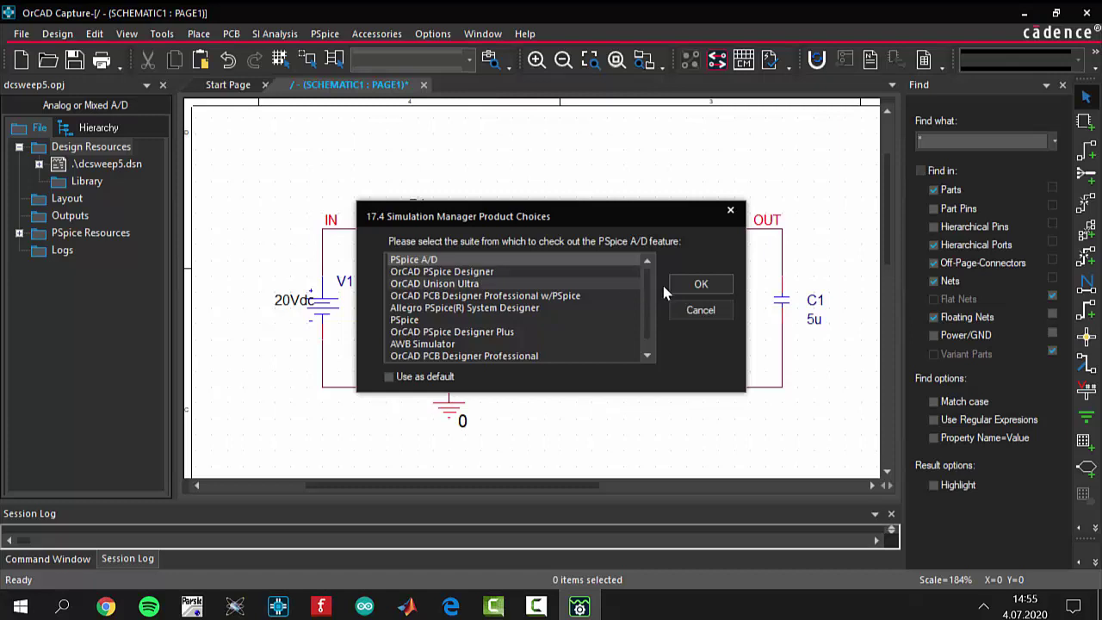
left_click(714, 284)
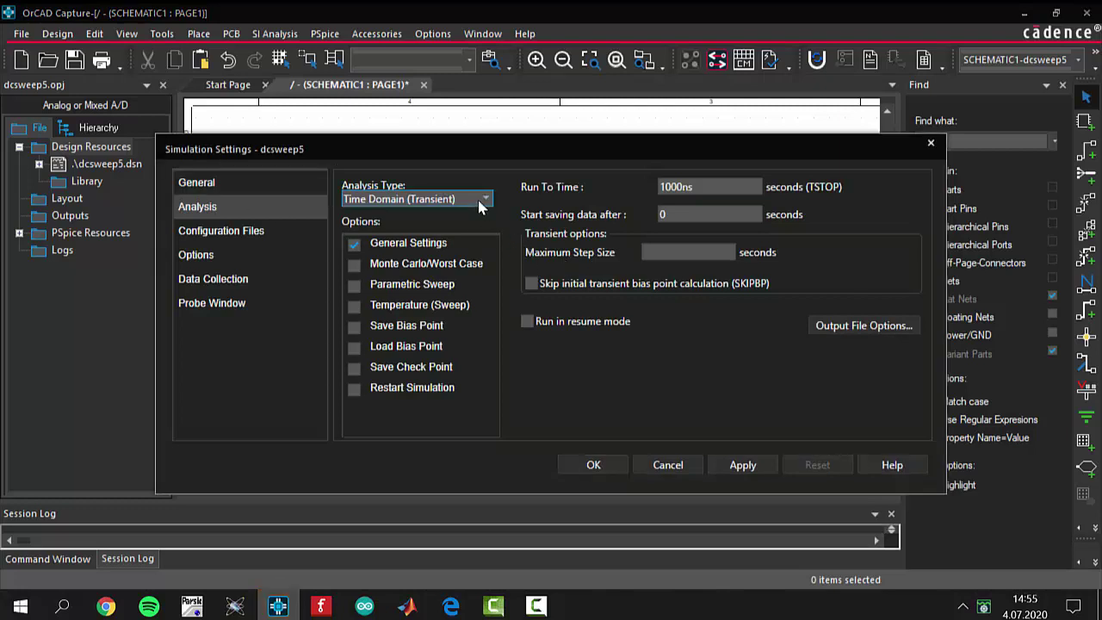
- Set the analysis to DC Sweep of voltage source V1, linear 0 to 20 in 0.1 increments
left_click(482, 200)
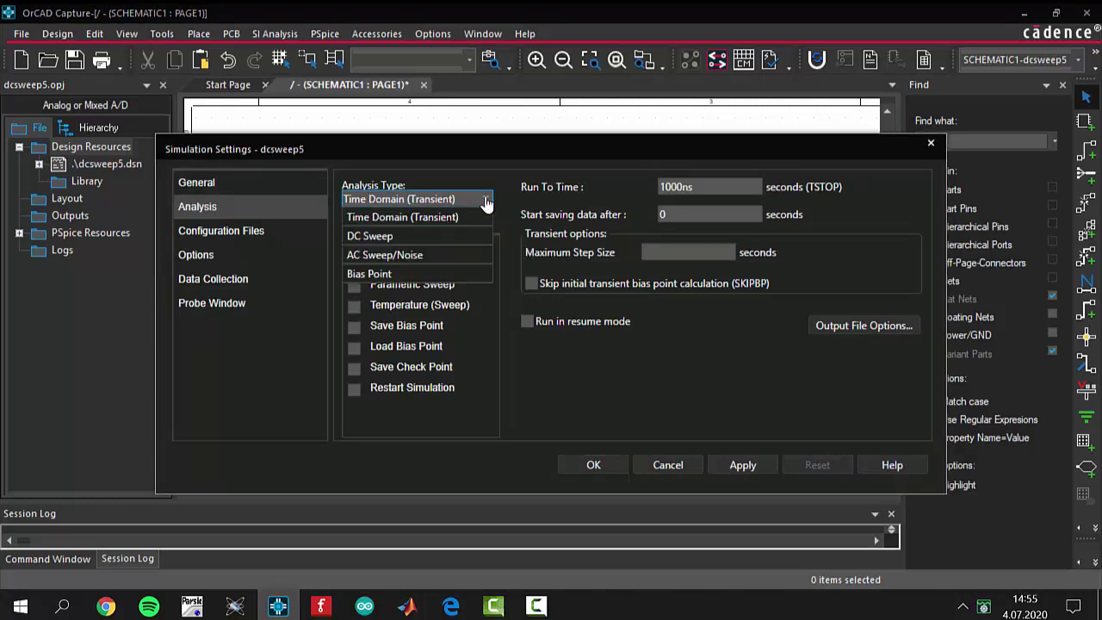
left_click(396, 237)
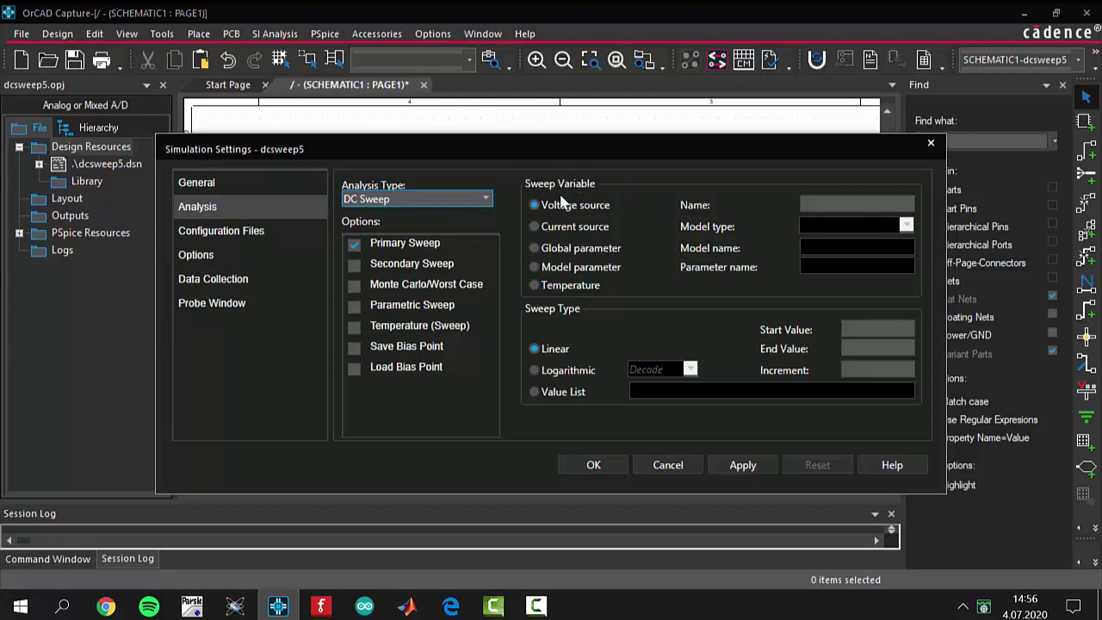
left_click(846, 207)
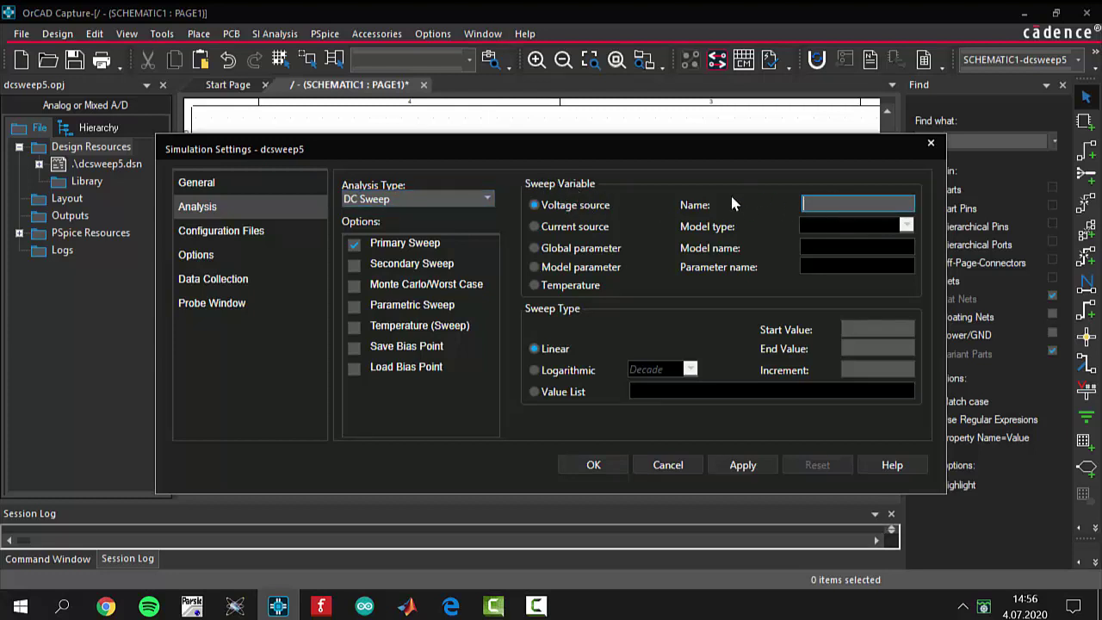
type("V1")
left_click(868, 336)
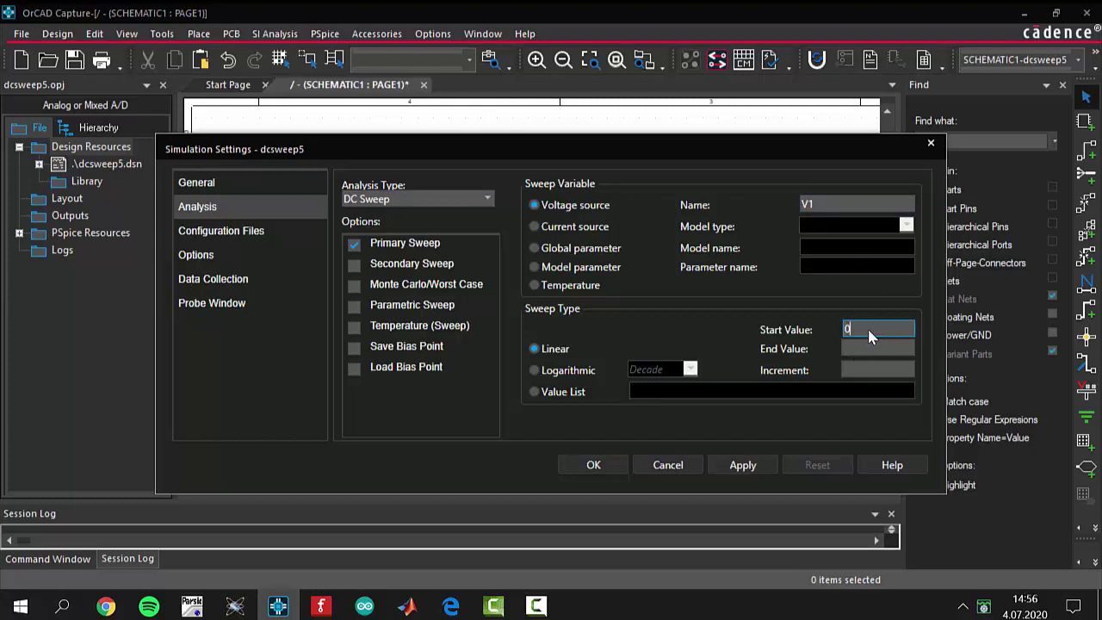
left_click(853, 353)
type("20")
left_click(857, 373)
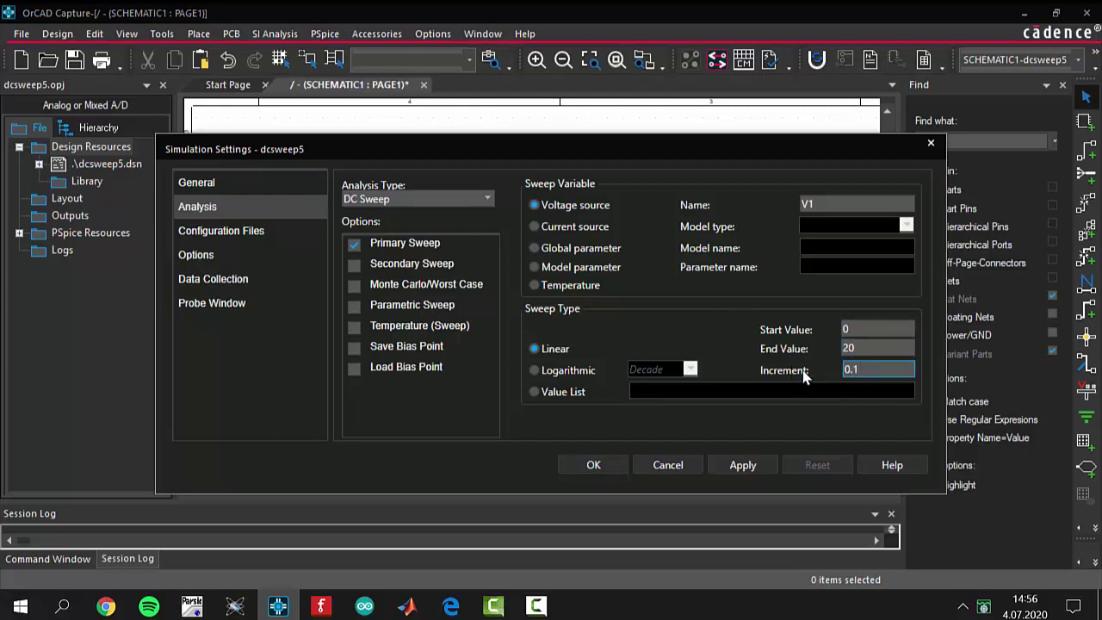
left_click(618, 462)
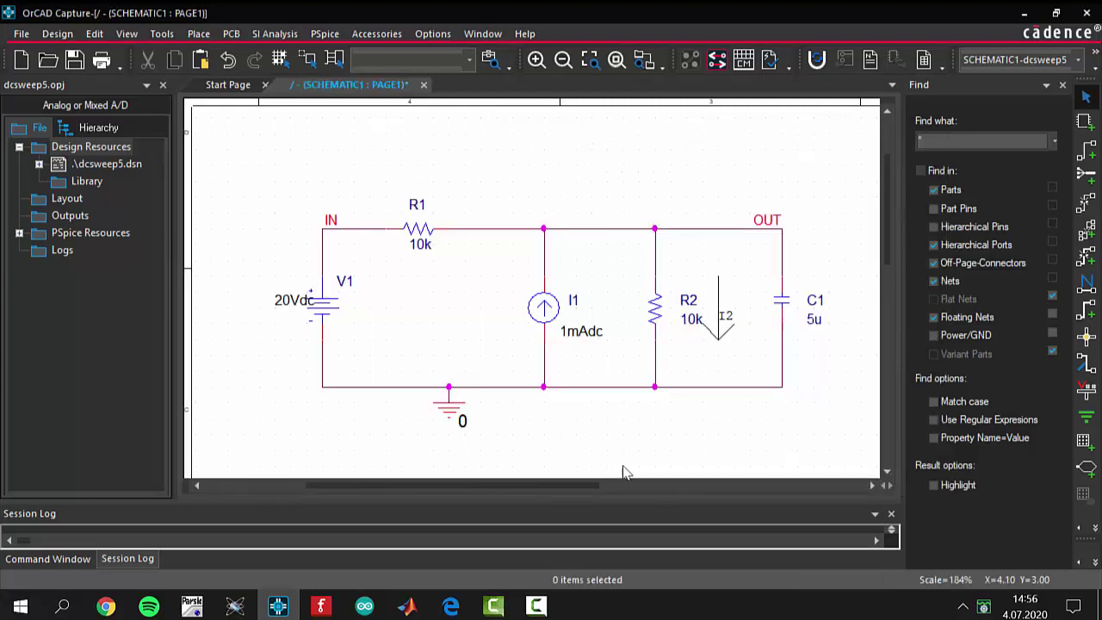
- Run the dcsweep5 simulation and switch to the PSpice A/D results window
left_click(337, 38)
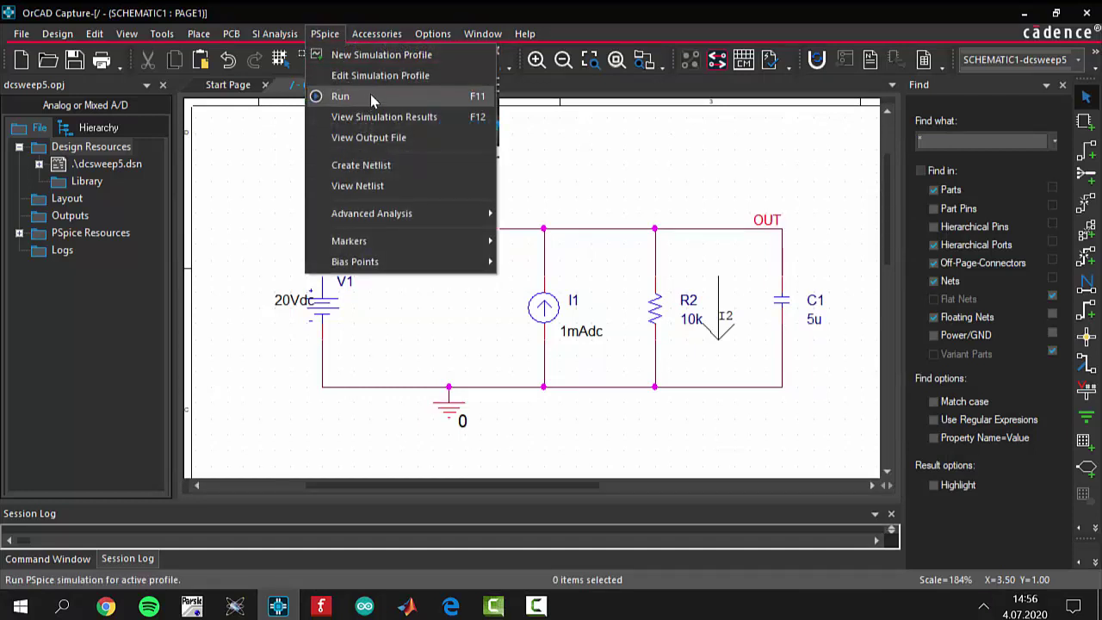
key("F11")
left_click(344, 97)
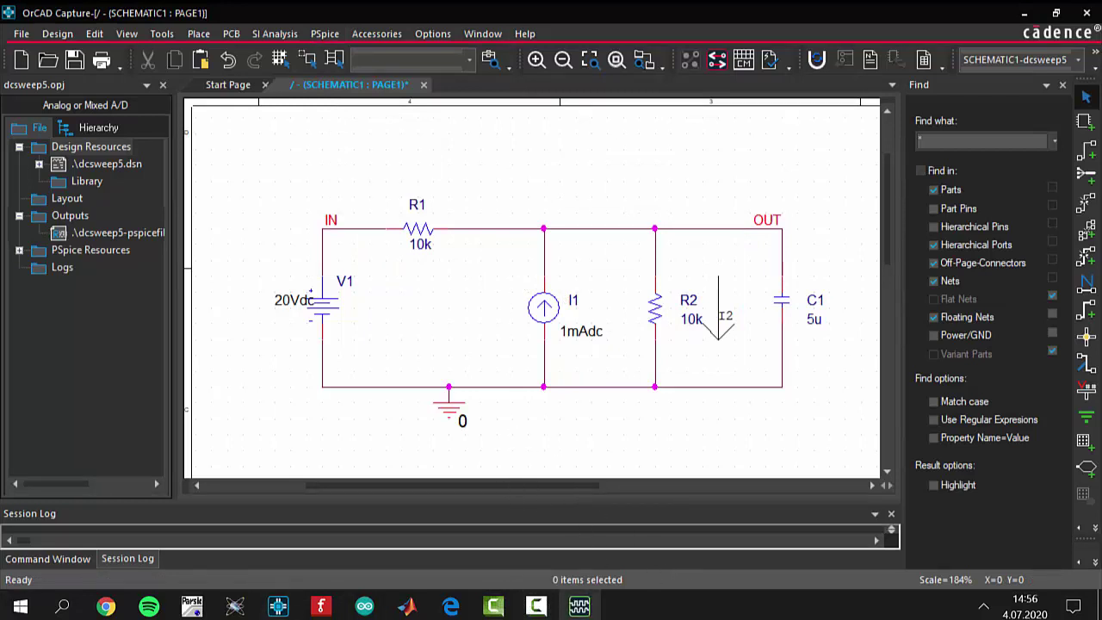
left_click(579, 608)
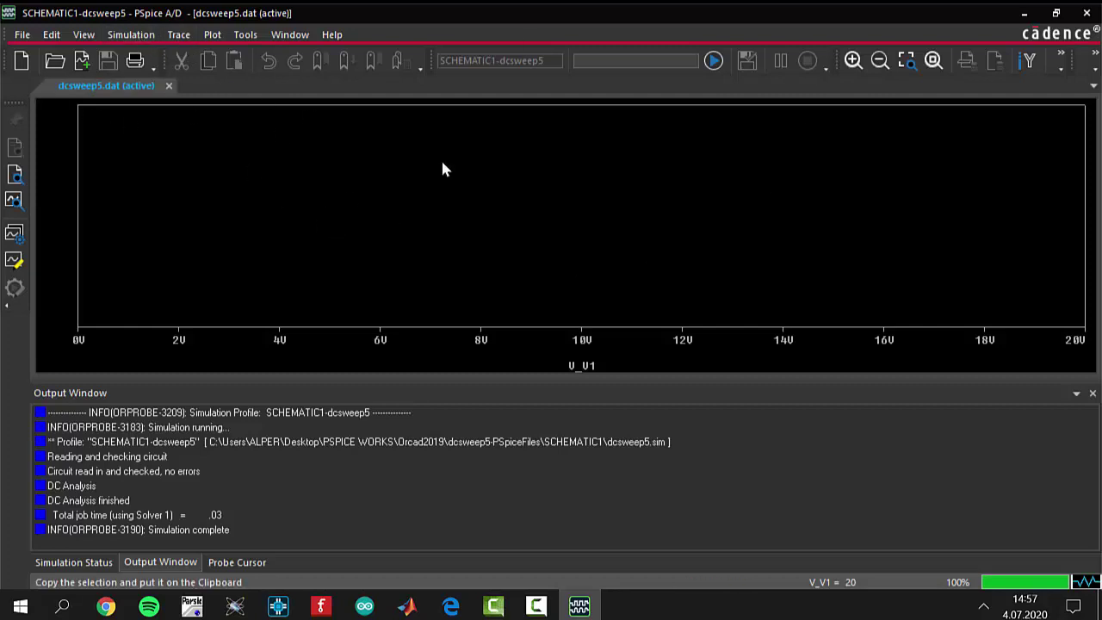
- Add V(OUT) and V(IN) traces to the sweep plot, then close PSpice A/D
left_click(178, 36)
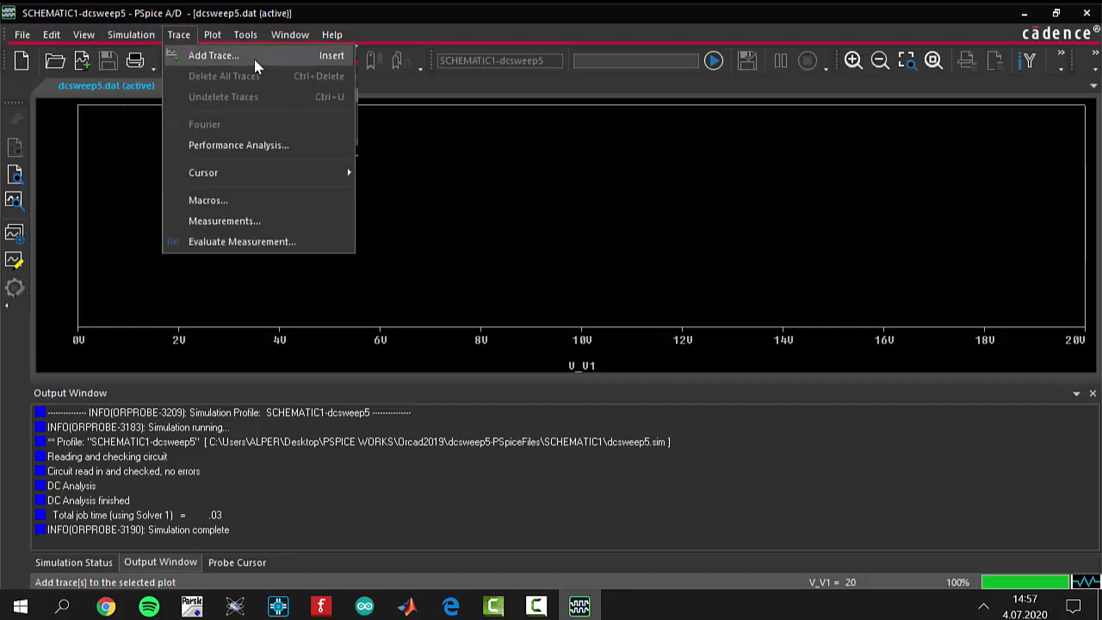
left_click(254, 59)
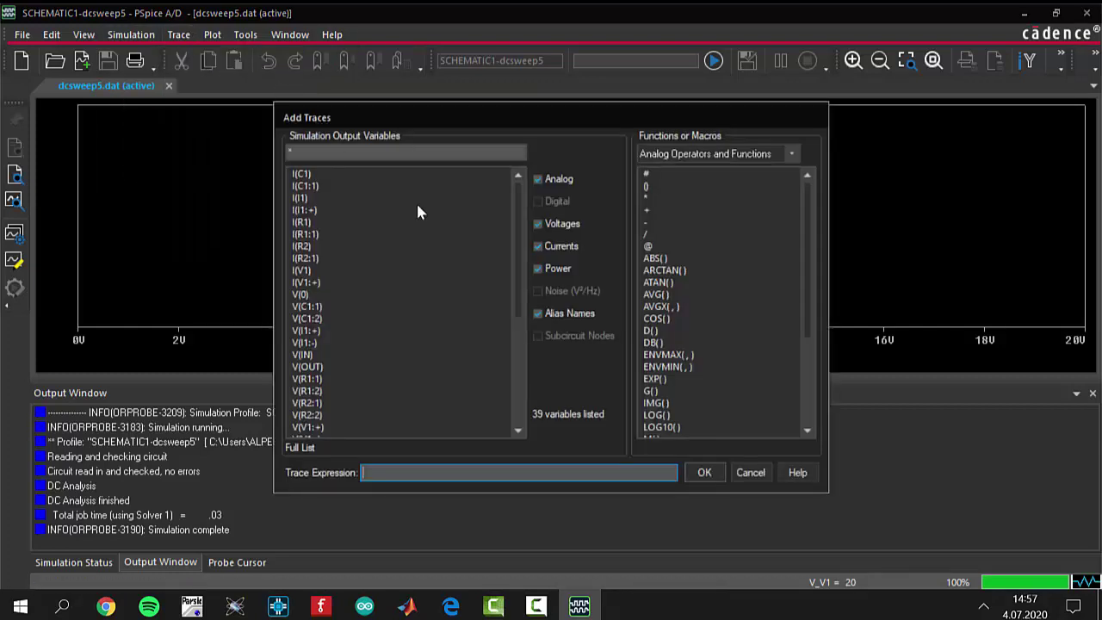
left_click(317, 365)
left_click(311, 355)
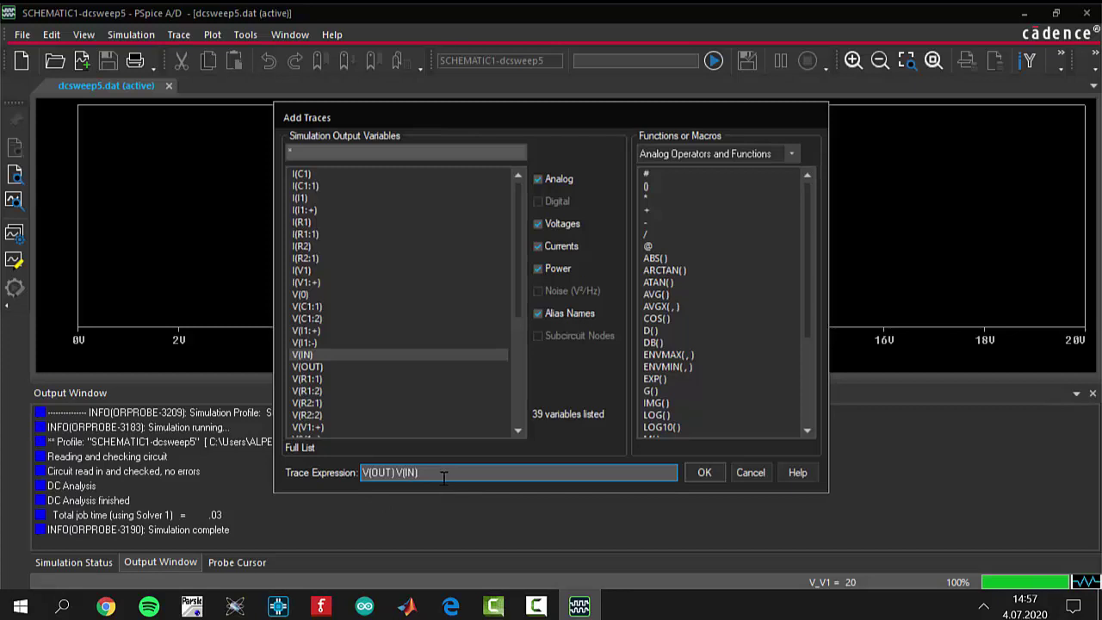
scroll(344, 336, "down", 2)
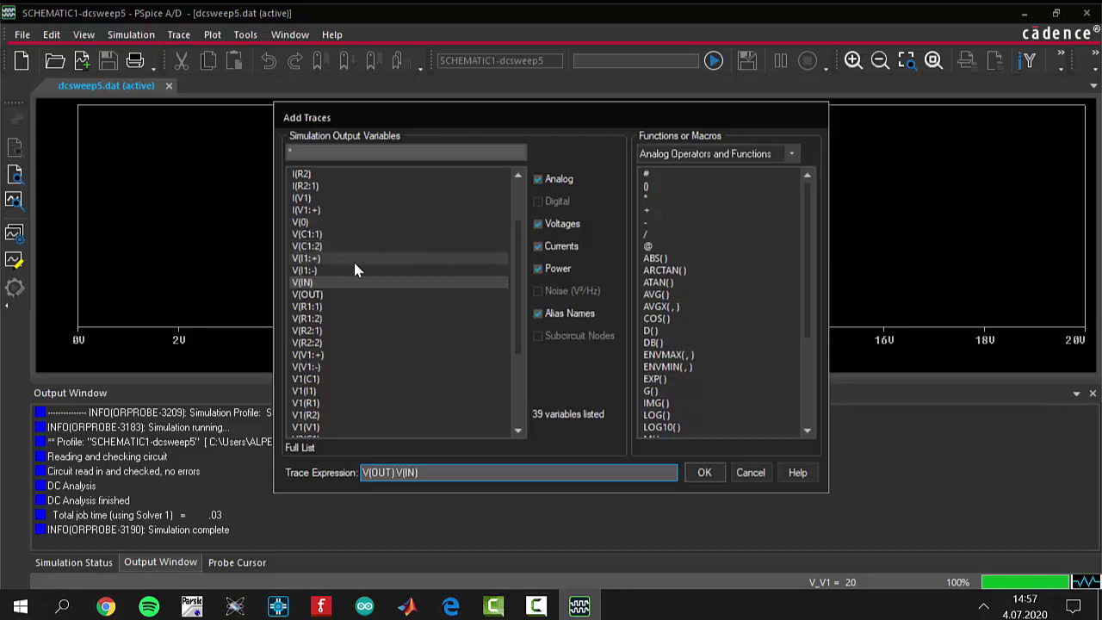
scroll(373, 301, "up", 2)
scroll(376, 313, "up", 1)
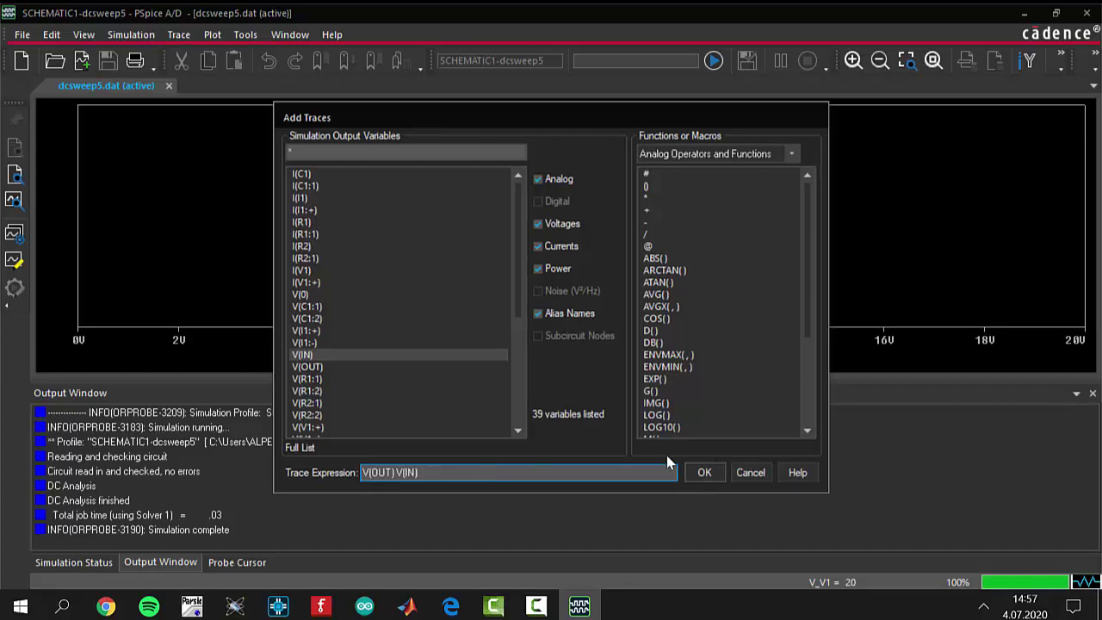
left_click(704, 480)
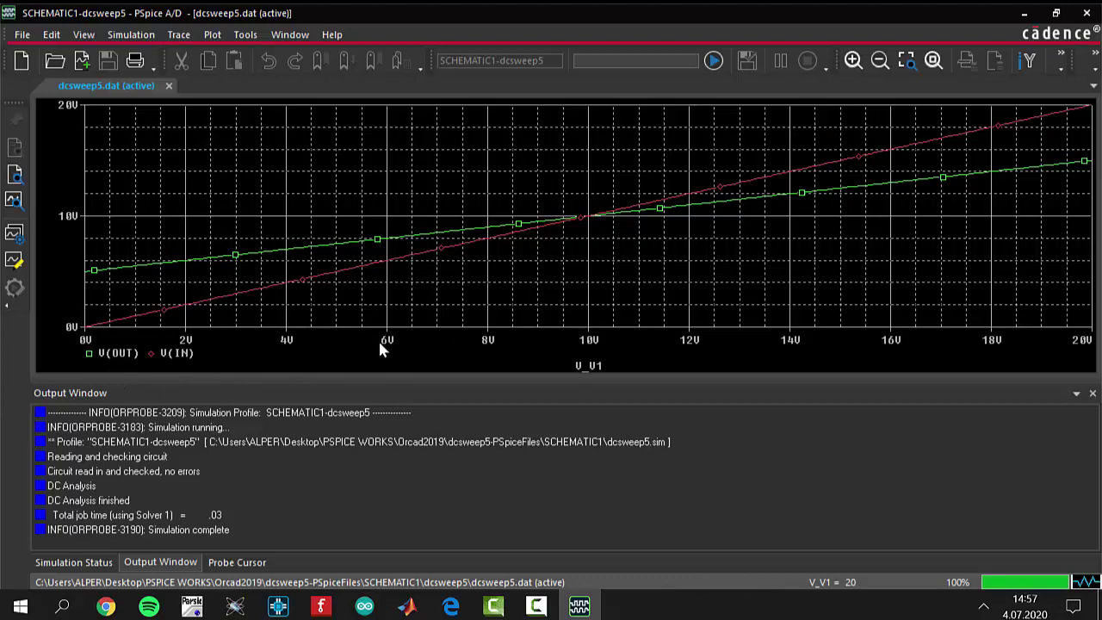
left_click(1087, 14)
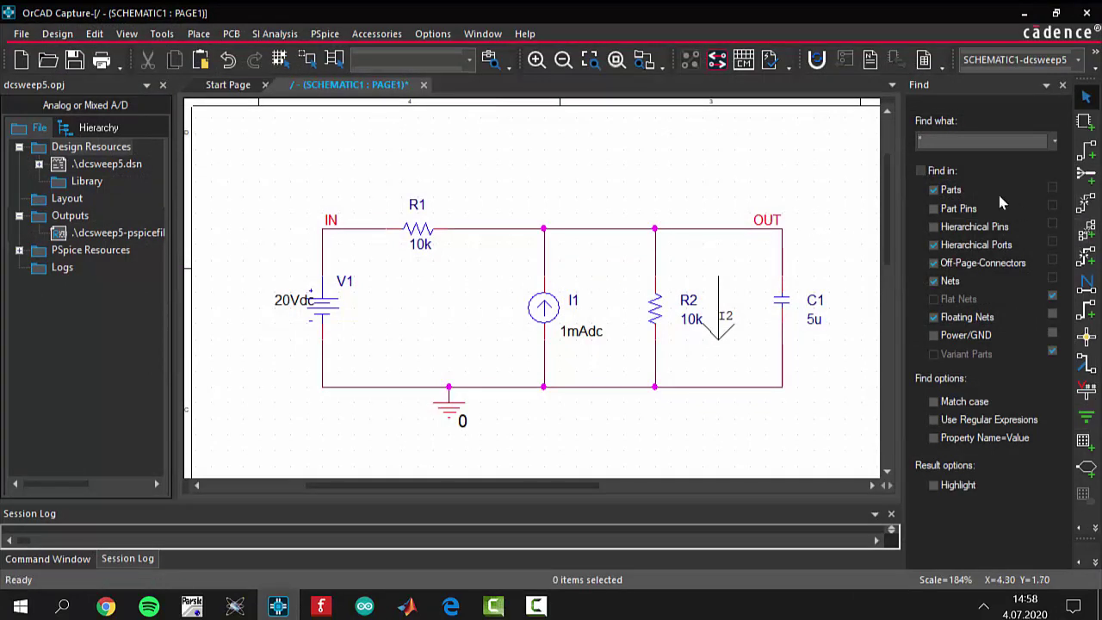
- Mark the IN and OUT wires with voltage markers, then run PSpice again
left_click(1095, 66)
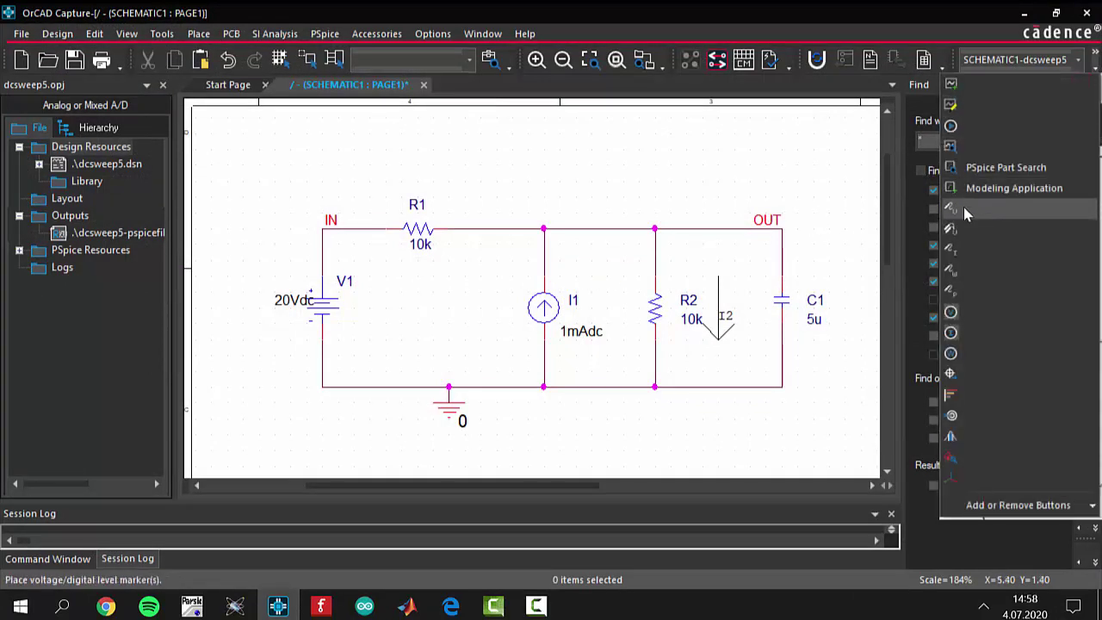
left_click(964, 208)
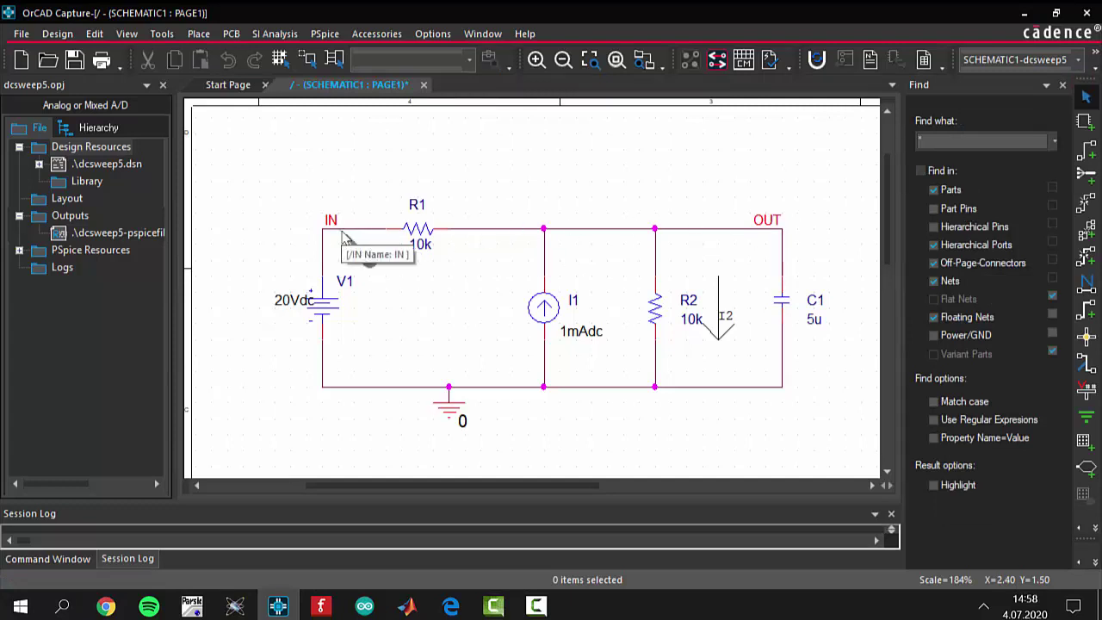
left_click(341, 230)
left_click(714, 227)
key("Escape")
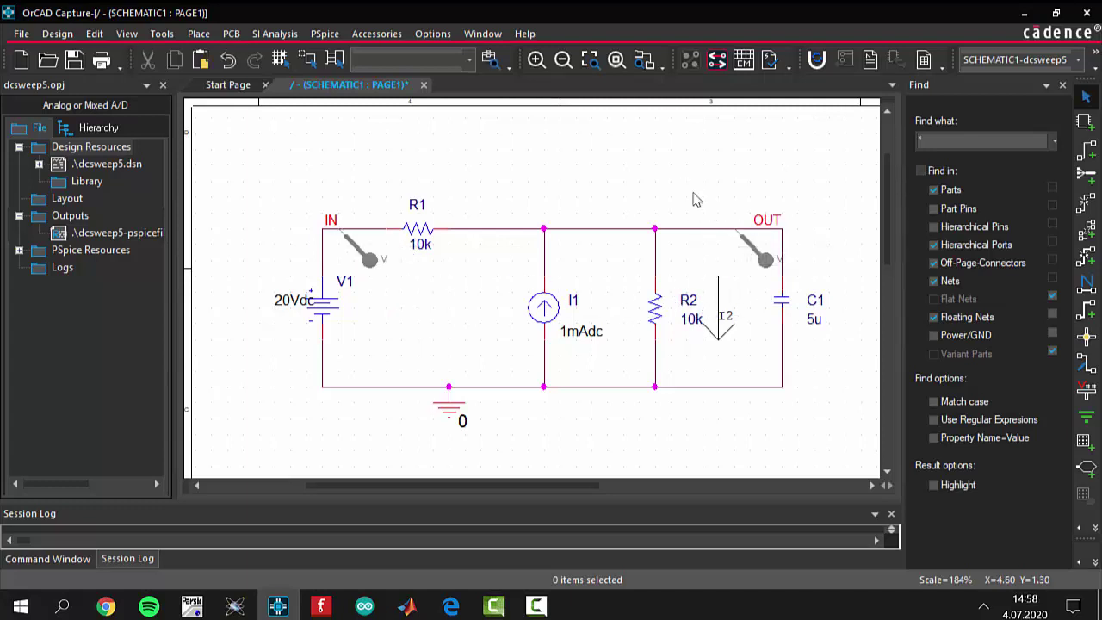
left_click(324, 33)
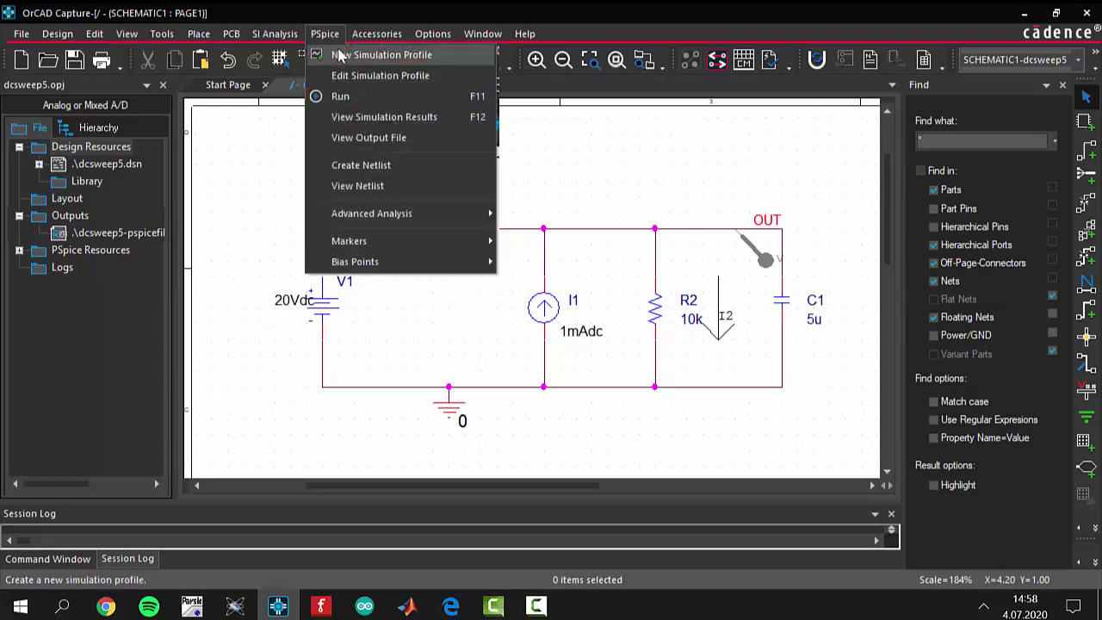
left_click(354, 97)
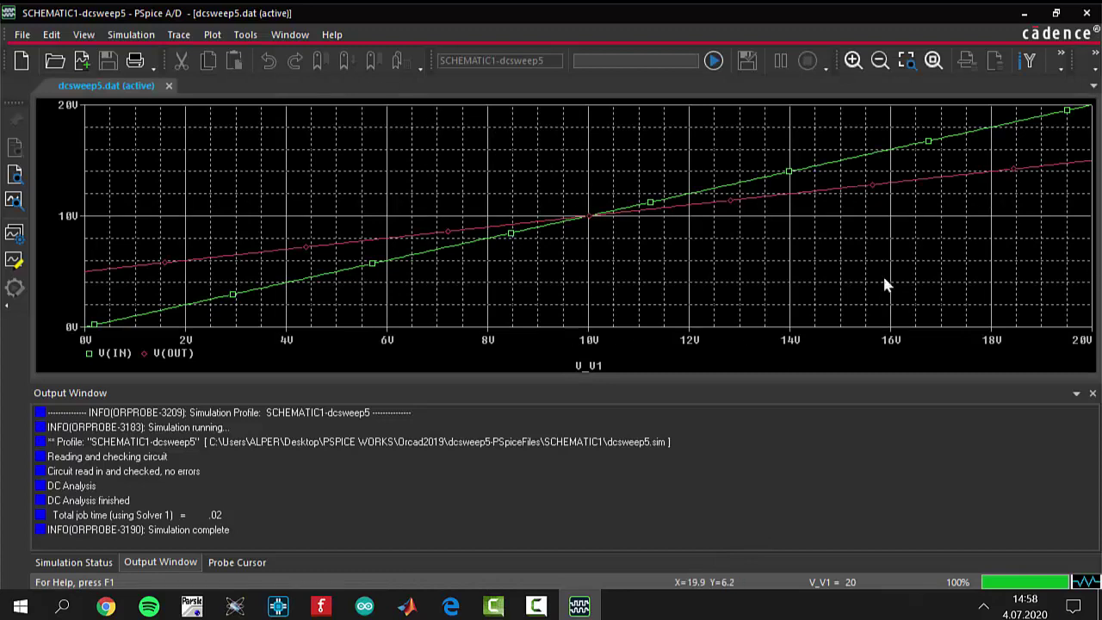
- Show the probe cursor readout table beneath the V(IN) and V(OUT) plot
left_click(180, 34)
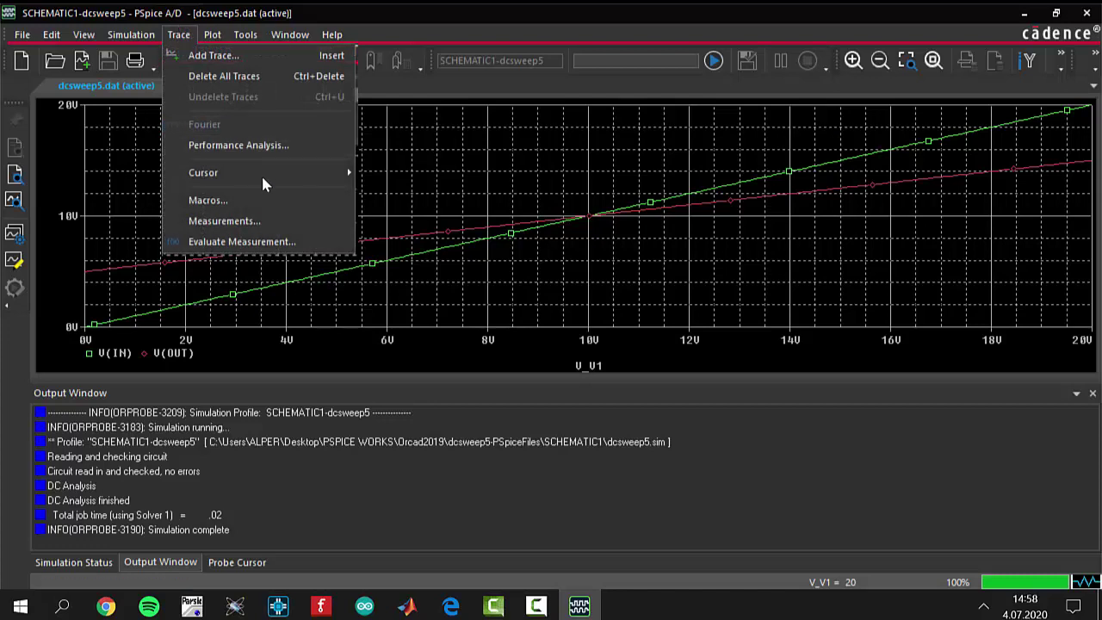
mouse_move(263, 179)
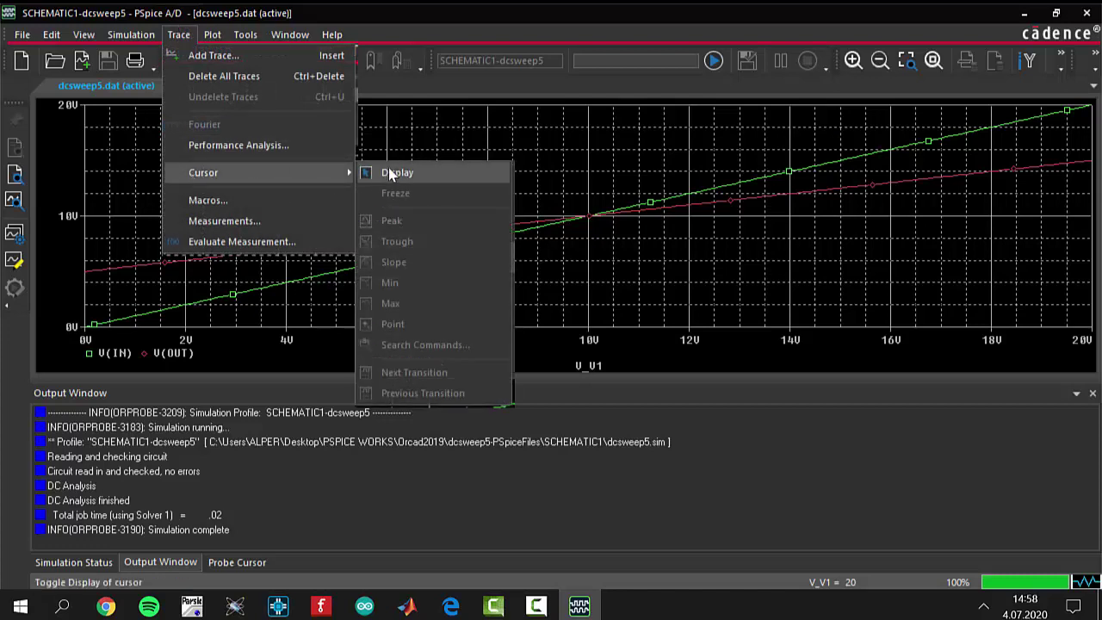
left_click(388, 172)
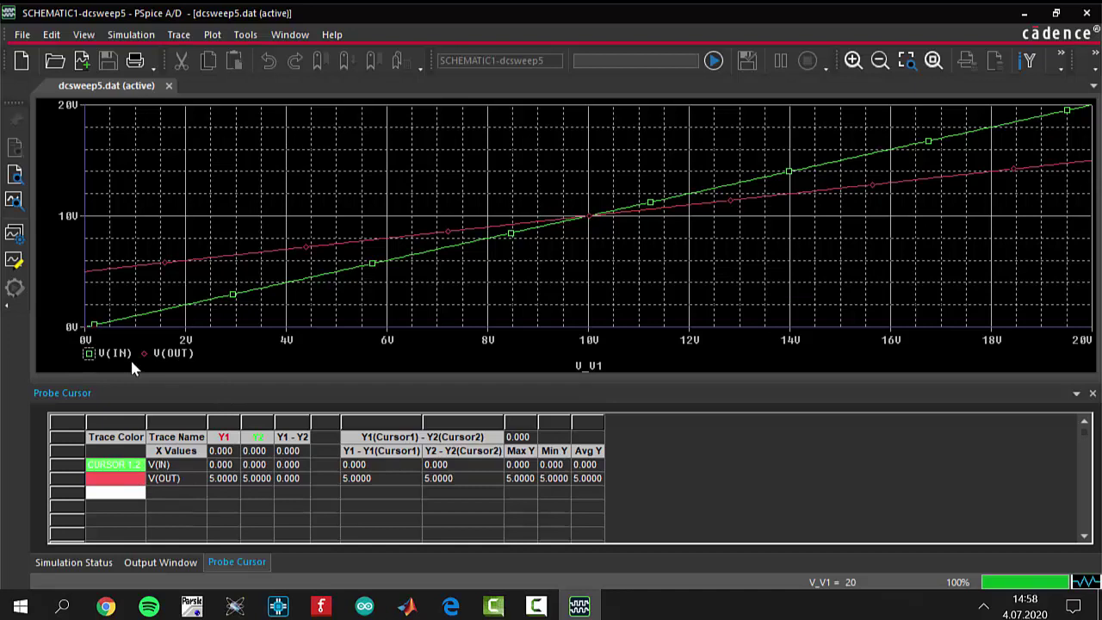
- Attach cursor 1 to V(IN) and slide it until V(IN) reads 11.590 V and V(OUT) 10.795 V
left_click(176, 353)
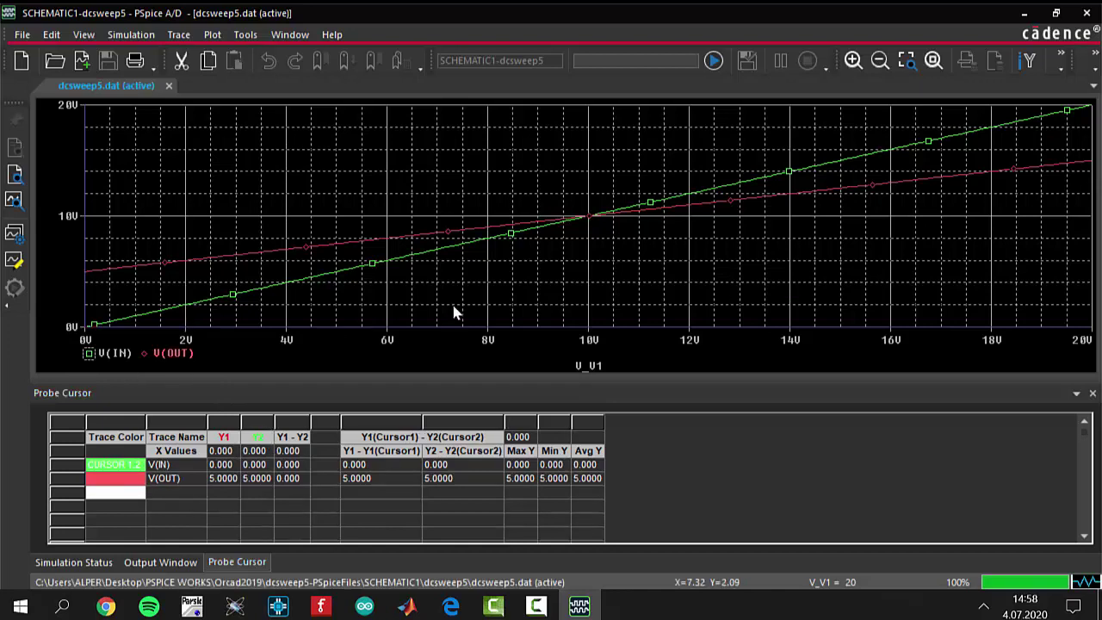
left_click(548, 225)
left_click_drag(544, 225, 595, 258)
left_click_drag(728, 301, 799, 332)
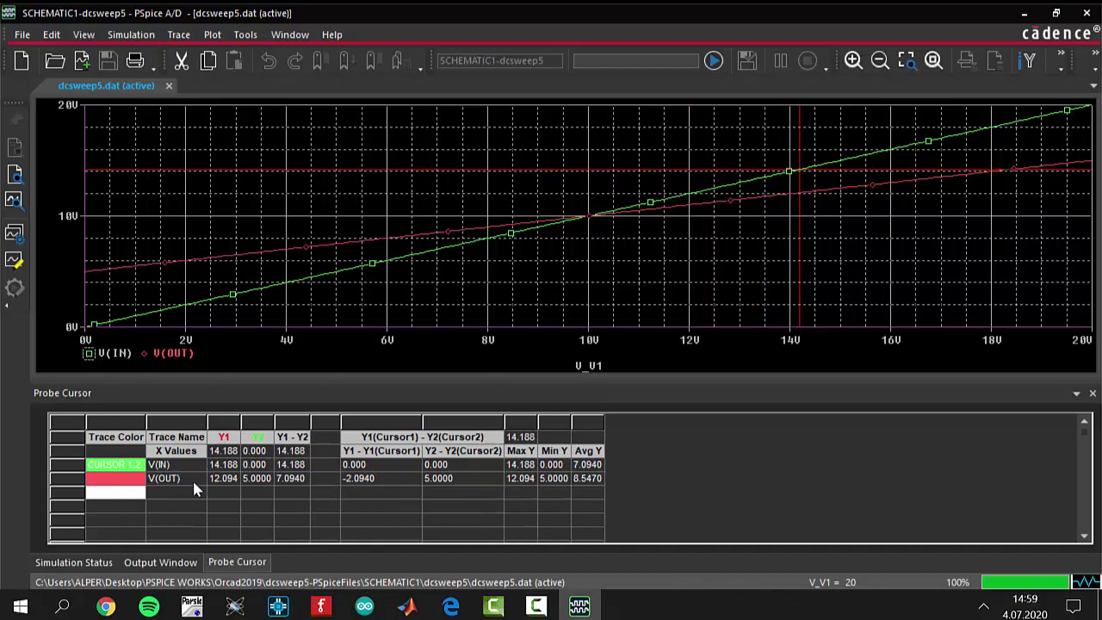
left_click_drag(797, 250, 811, 297)
left_click_drag(712, 320, 668, 361)
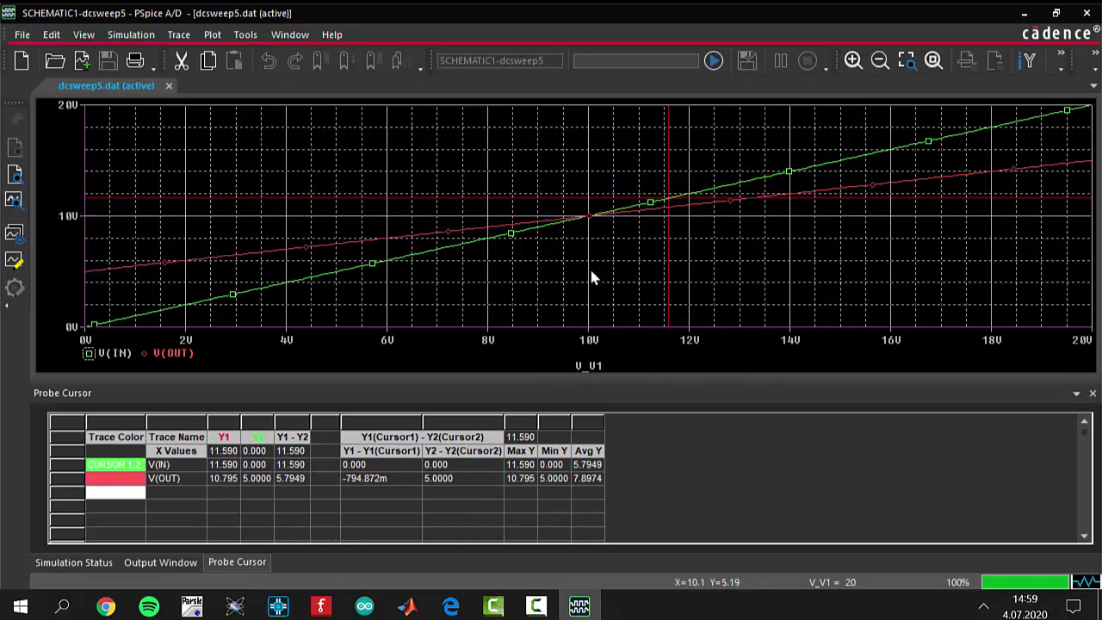